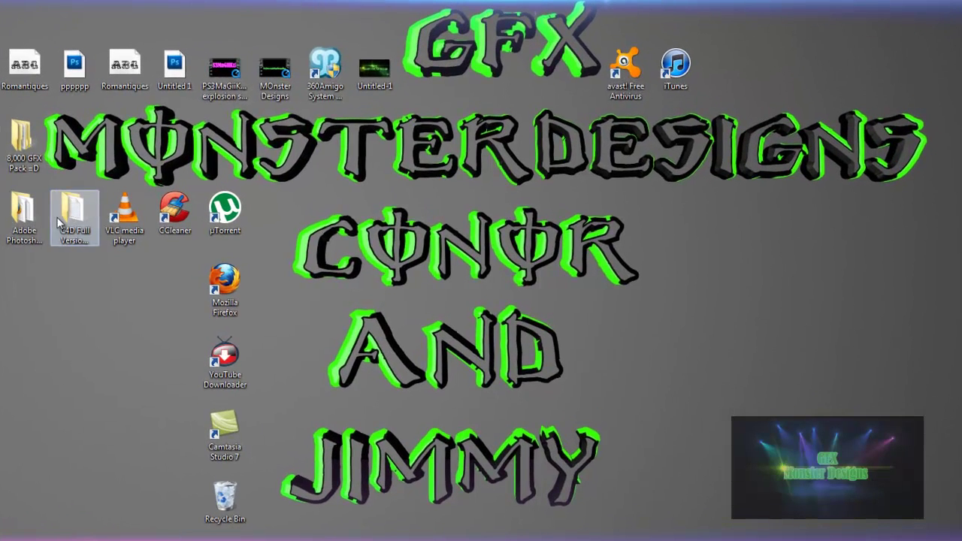
Open the C4D Full Version folder on the desktop, then its CINEMA 4D R12 subfolder.
double_click(113, 218)
double_click(293, 150)
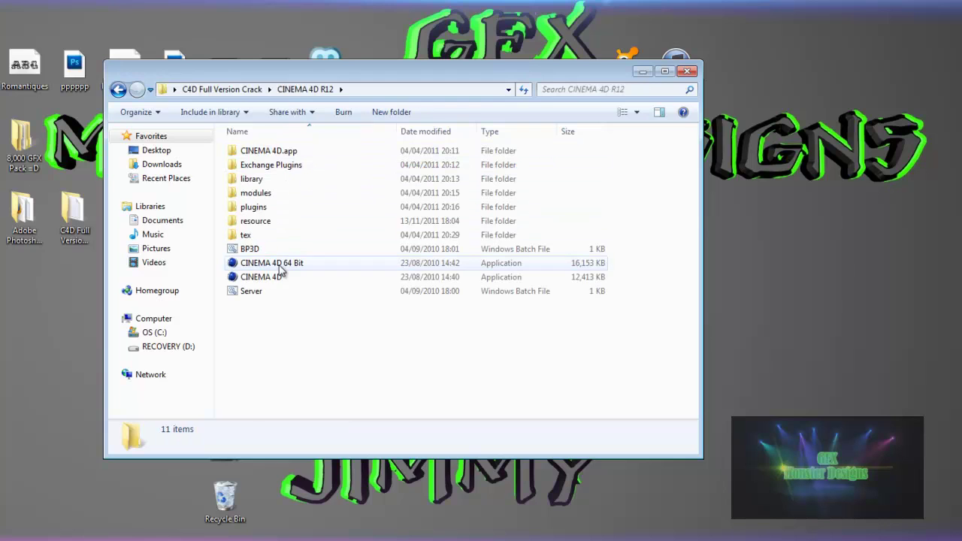
Launch Cinema 4D, close the install folder window, and open then dismiss the MoGraph menu.
double_click(301, 274)
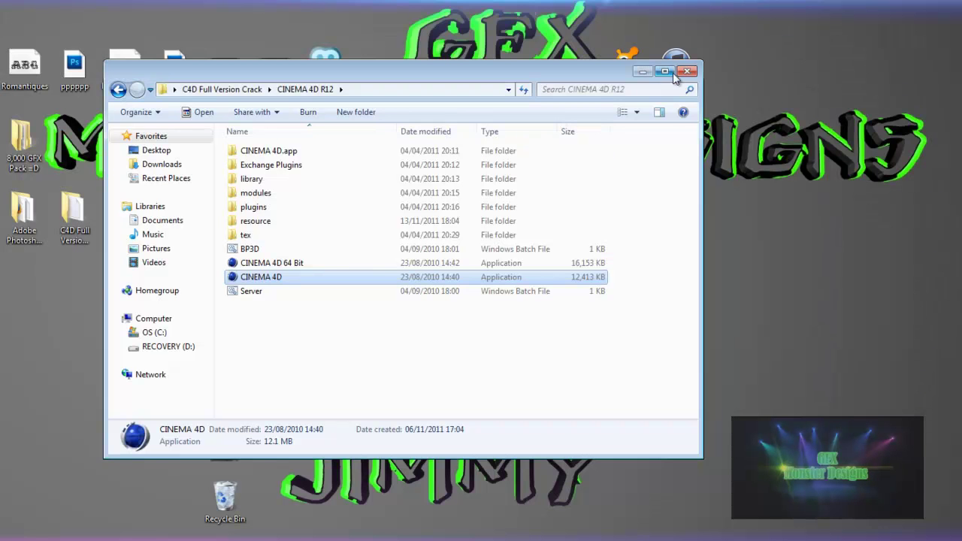
left_click(686, 71)
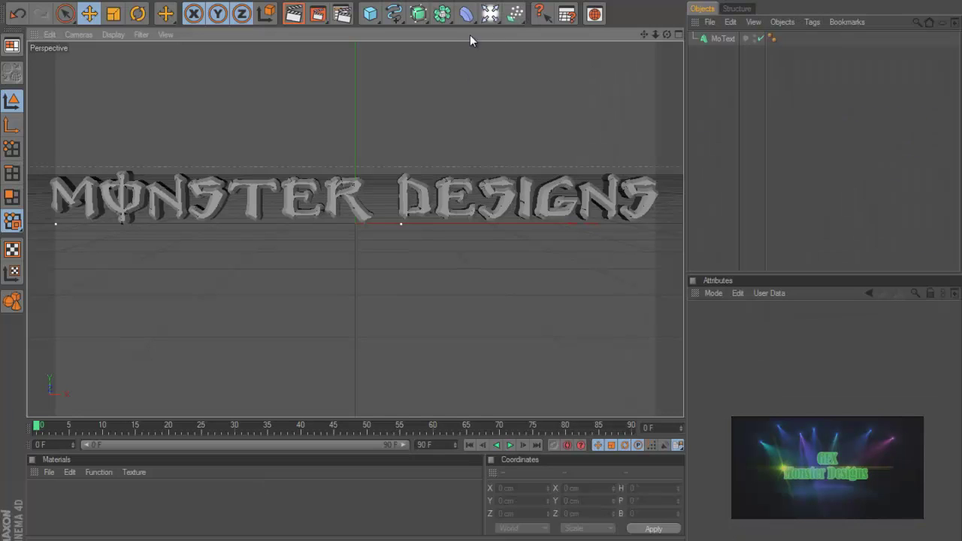
left_click(361, 2)
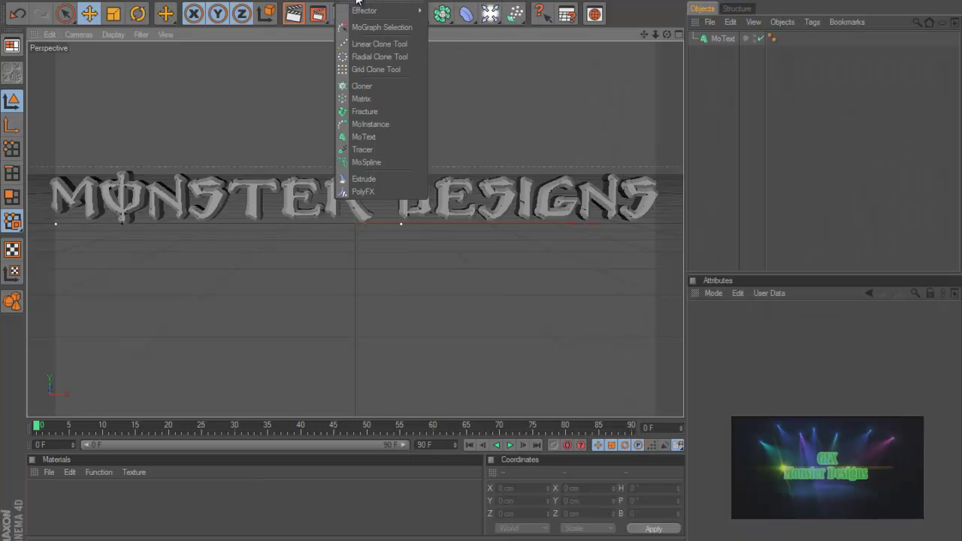
left_click(530, 380)
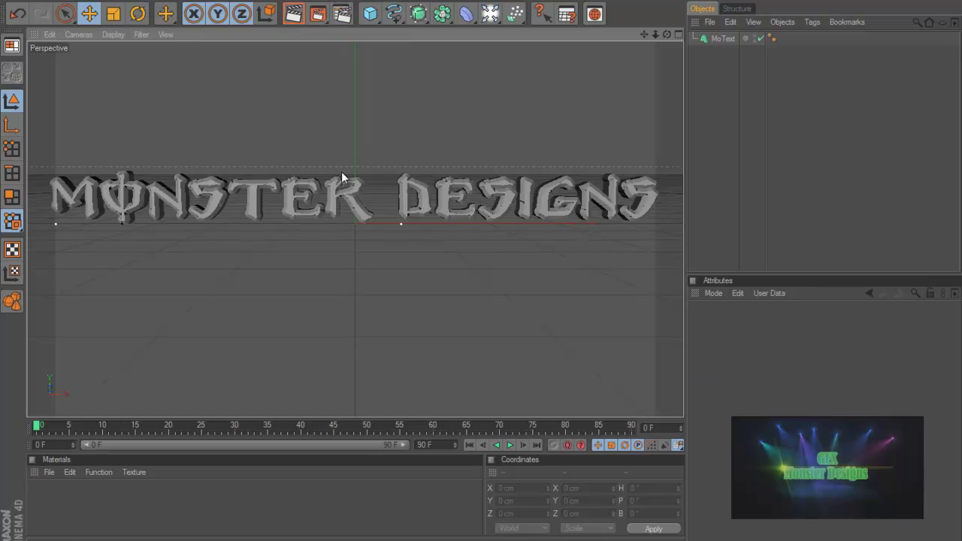
Create a new material 'Mat' and set its colour to fully saturated cyan.
left_click(301, 192)
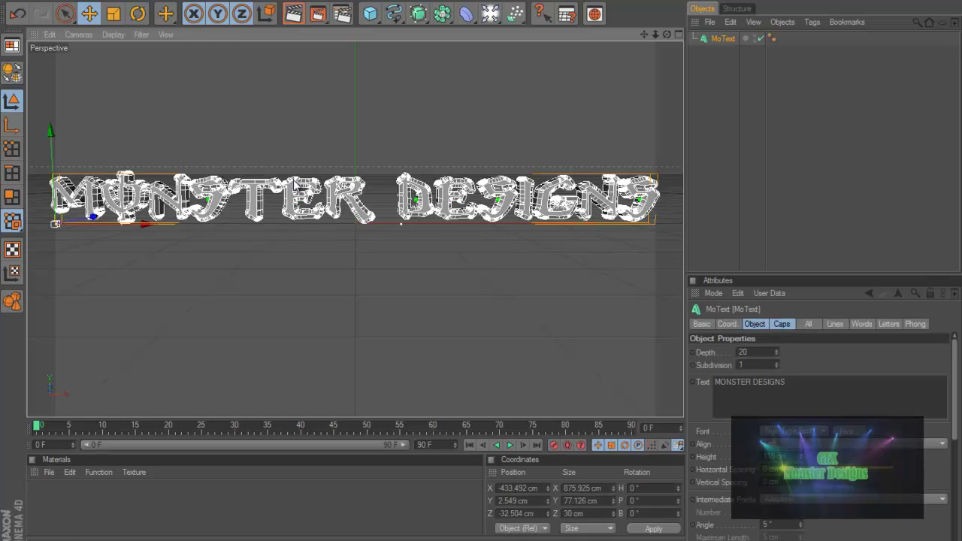
double_click(167, 492)
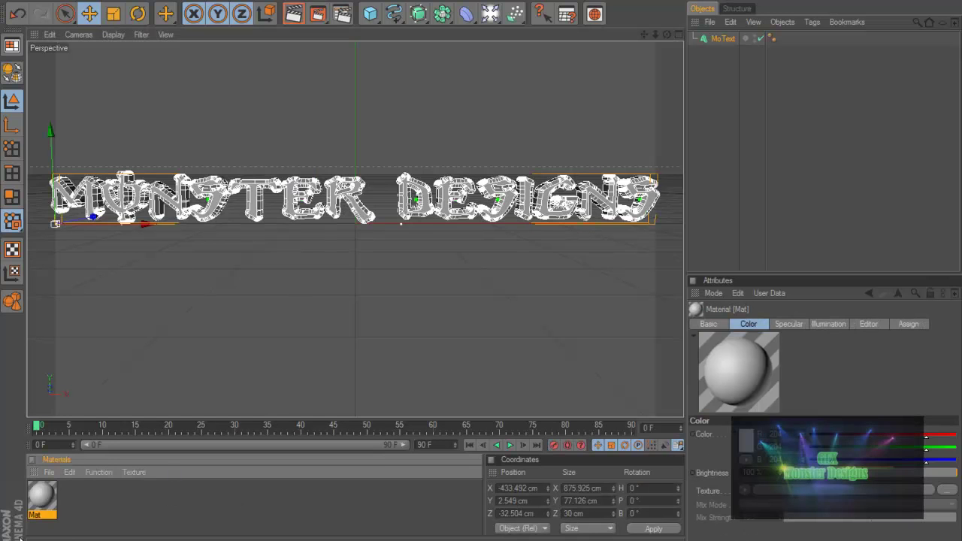
double_click(42, 500)
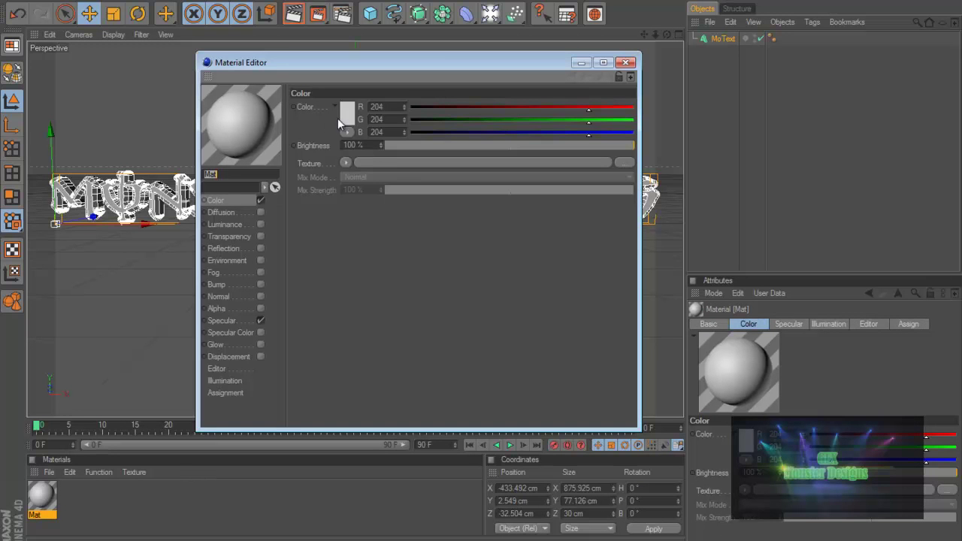
left_click(348, 118)
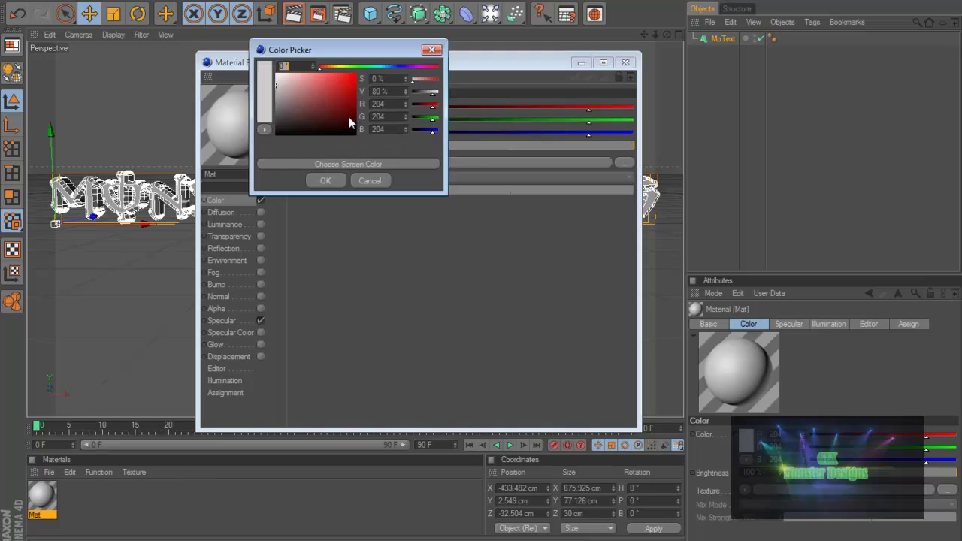
left_click(380, 67)
left_click(325, 180)
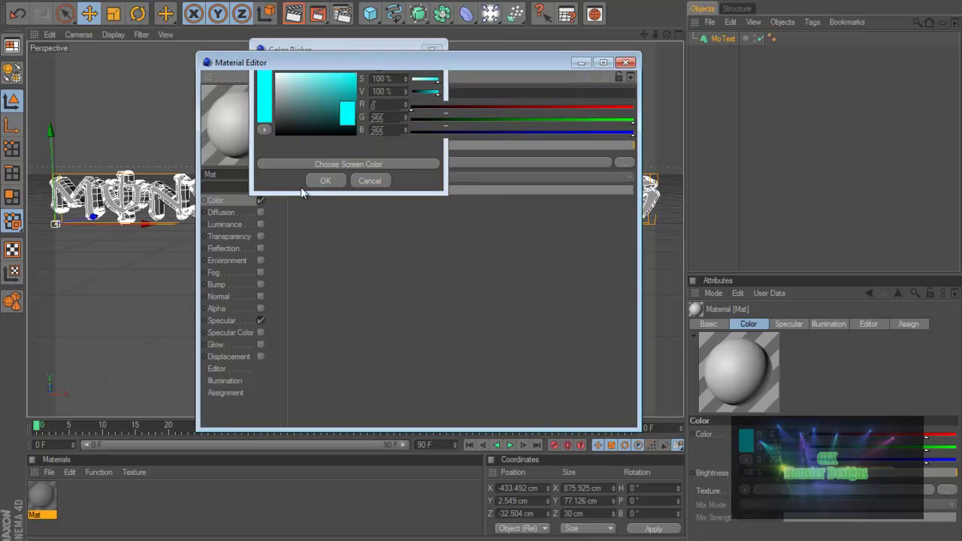
Enable Luminance on Mat and set its glow colour to saturated cyan.
left_click(259, 224)
left_click(347, 113)
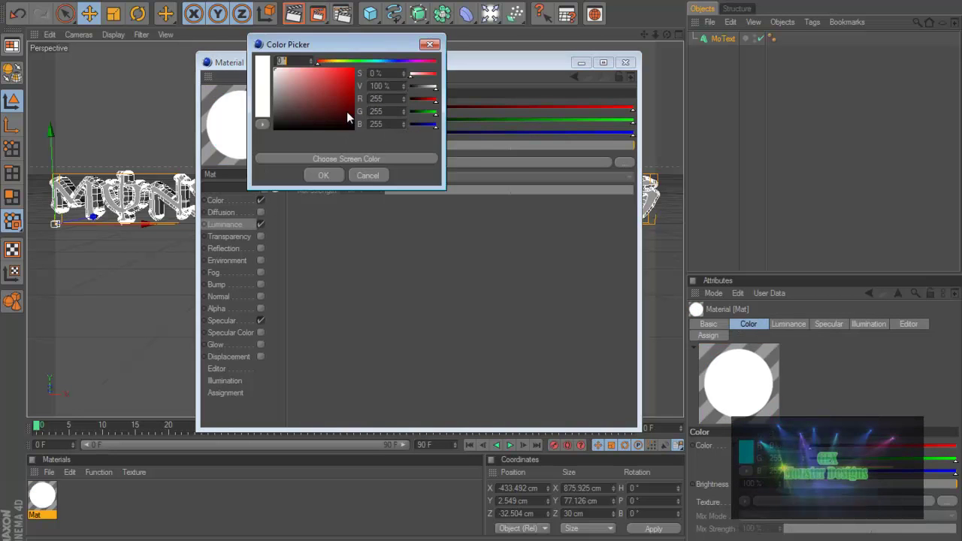
left_click(379, 61)
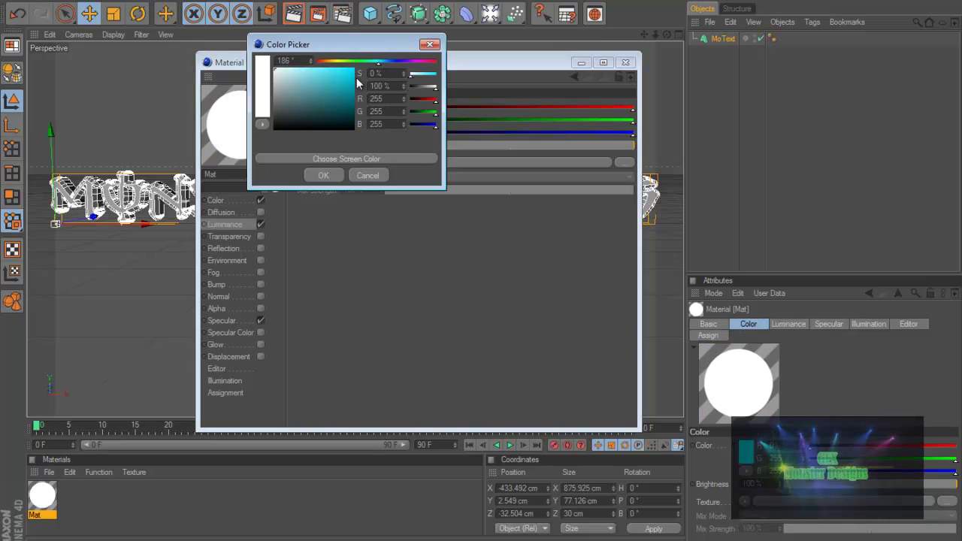
left_click(353, 62)
left_click(373, 61)
left_click(354, 69)
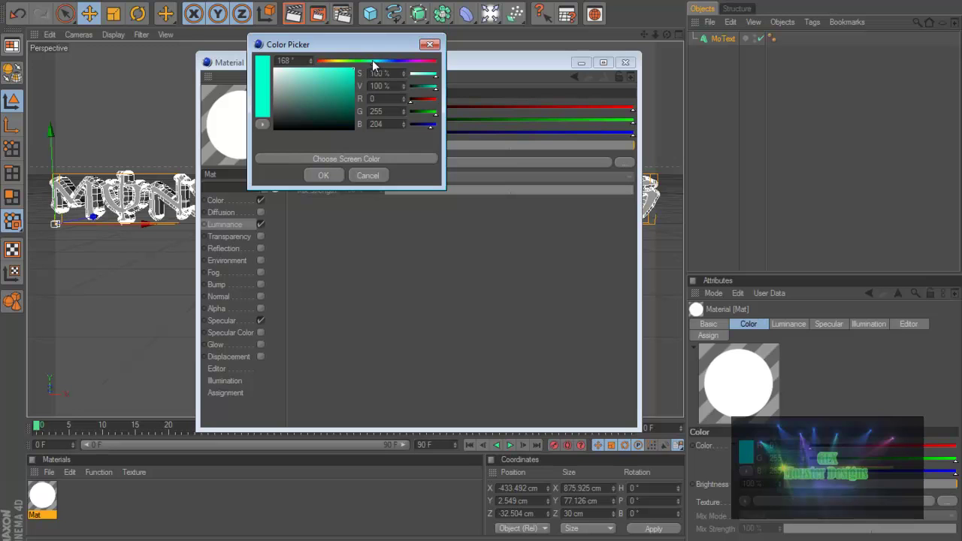
left_click(377, 61)
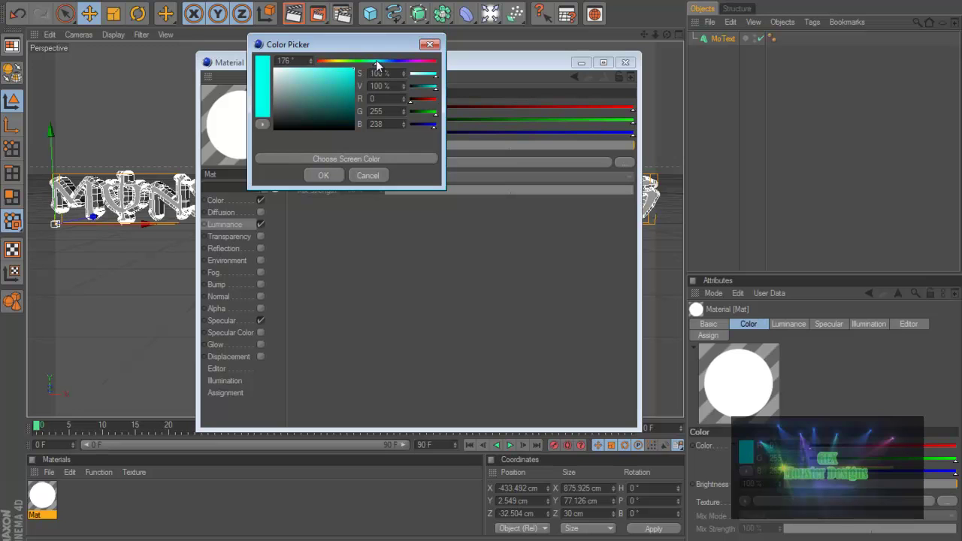
left_click(323, 176)
Apply Mat to the MONSTER DESIGNS text and test-render the cyan result.
left_click(625, 63)
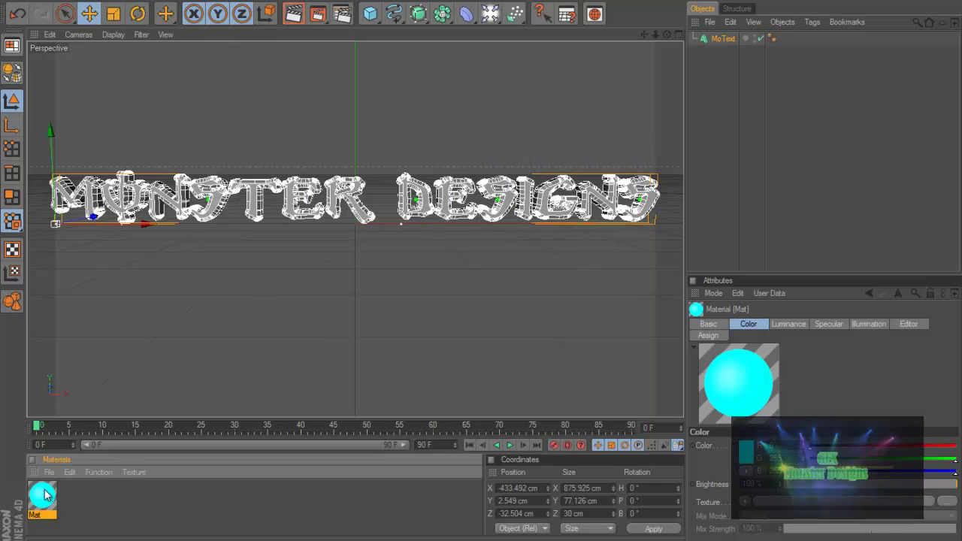
left_click_drag(45, 494, 737, 40)
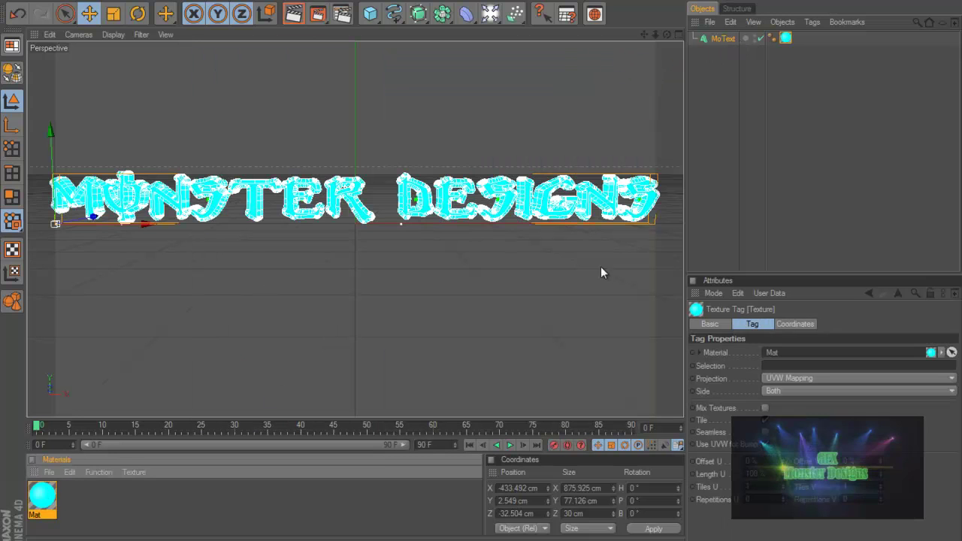
left_click(293, 15)
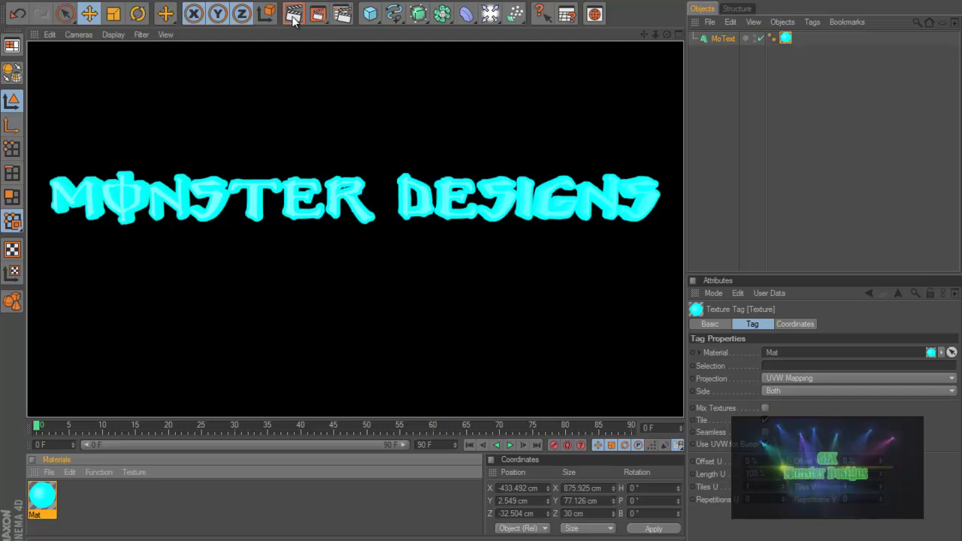
left_click(236, 365)
Delete the Mat material and briefly check the Render Settings.
left_click(42, 493)
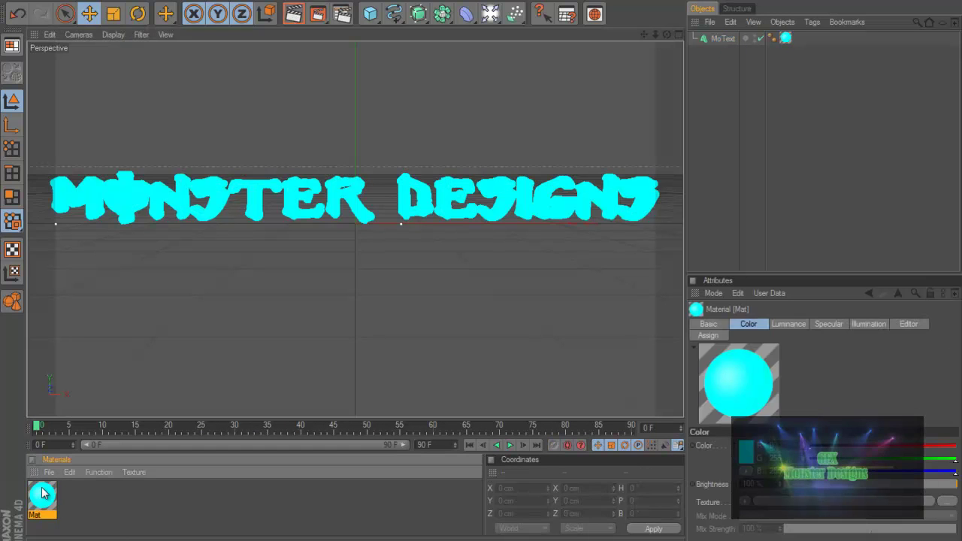
key("Delete")
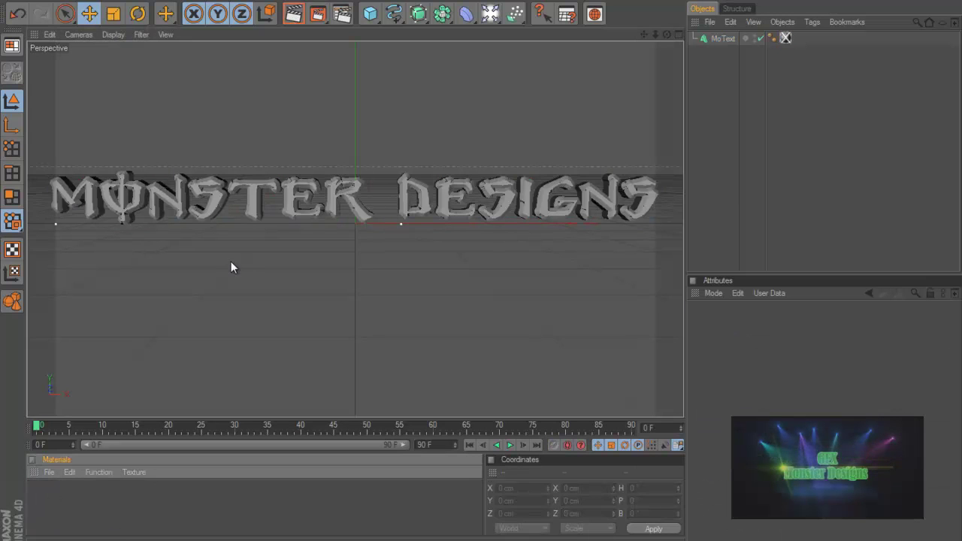
left_click(233, 291)
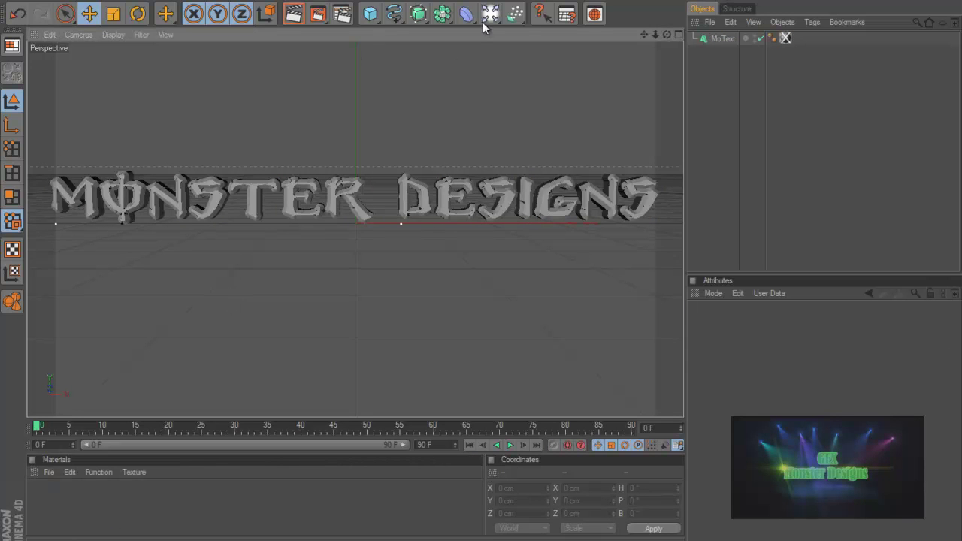
left_click(340, 18)
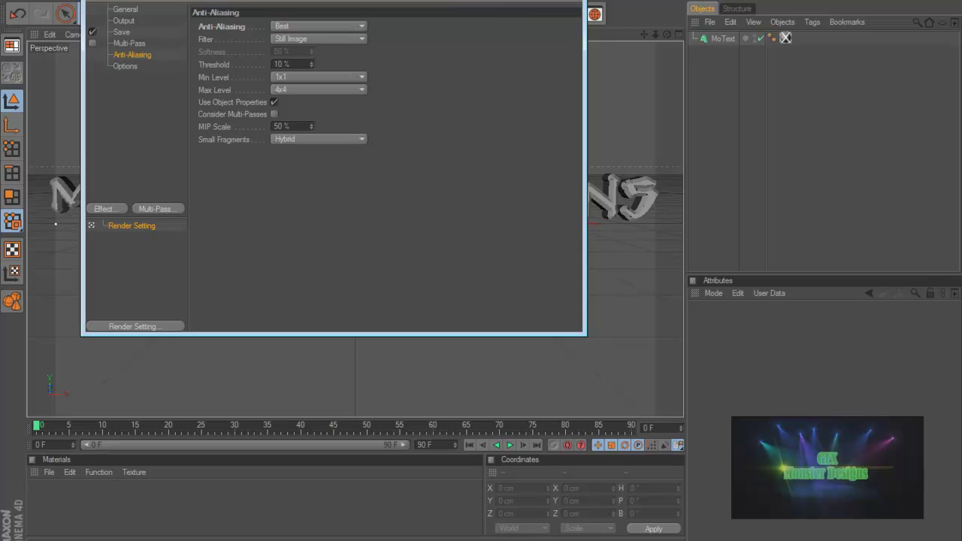
key("Escape")
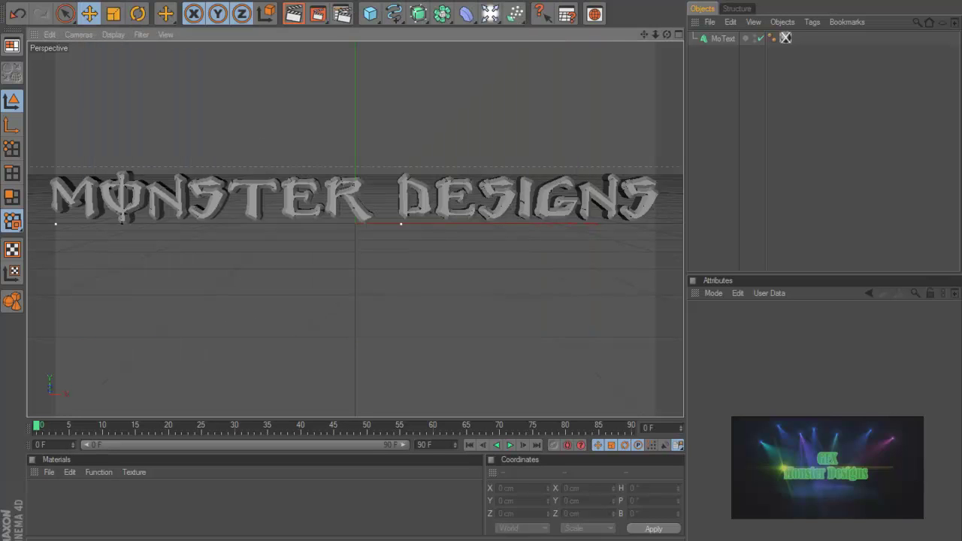
Add a Bulge deformer under MoText and raise its Strength to swell the lettering.
left_click(467, 15)
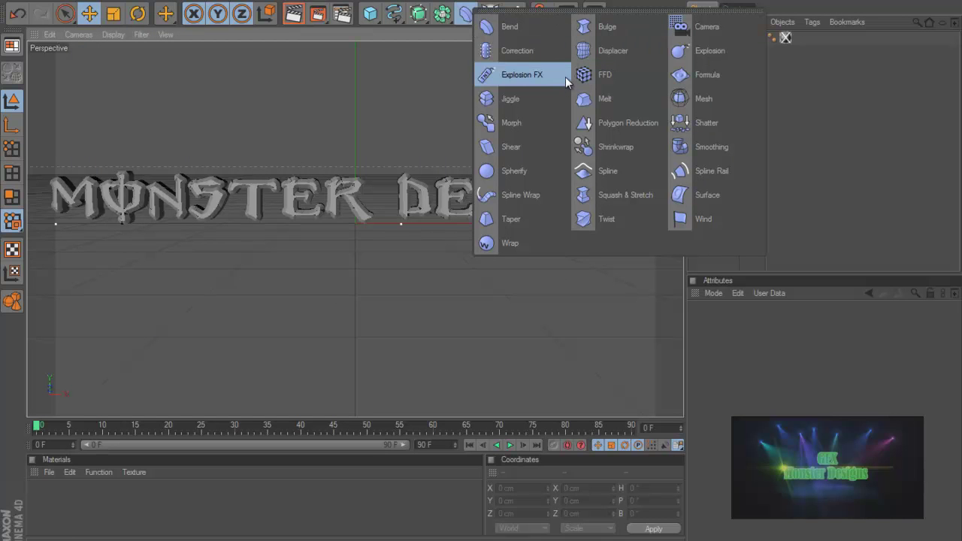
left_click(609, 29)
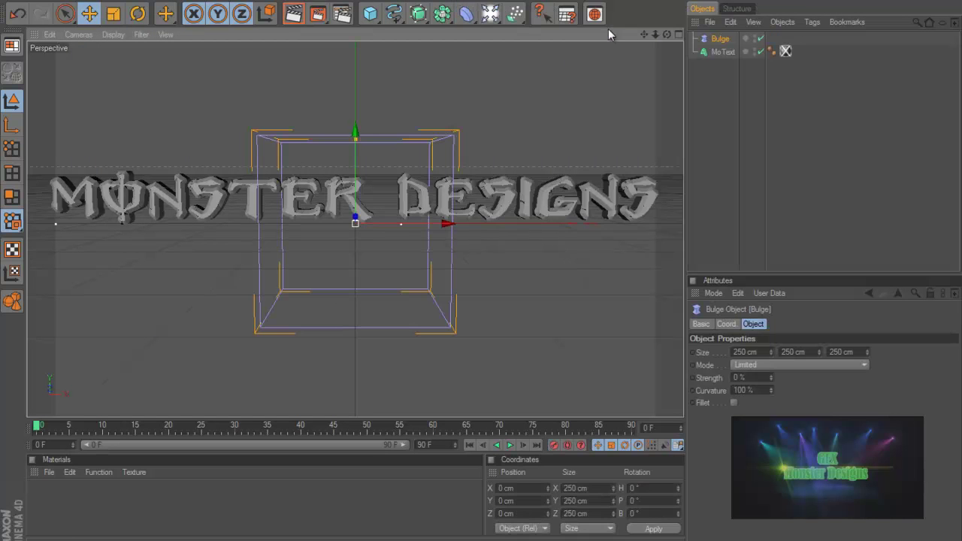
left_click_drag(723, 40, 722, 52)
mouse_move(771, 375)
left_mouse_down()
mouse_move(773, 357)
mouse_move(771, 380)
mouse_move(773, 361)
mouse_move(771, 376)
mouse_move(733, 377)
left_mouse_up()
Enter a Bulge strength of 0 %, then drag it negative to pinch the text.
left_click(733, 377)
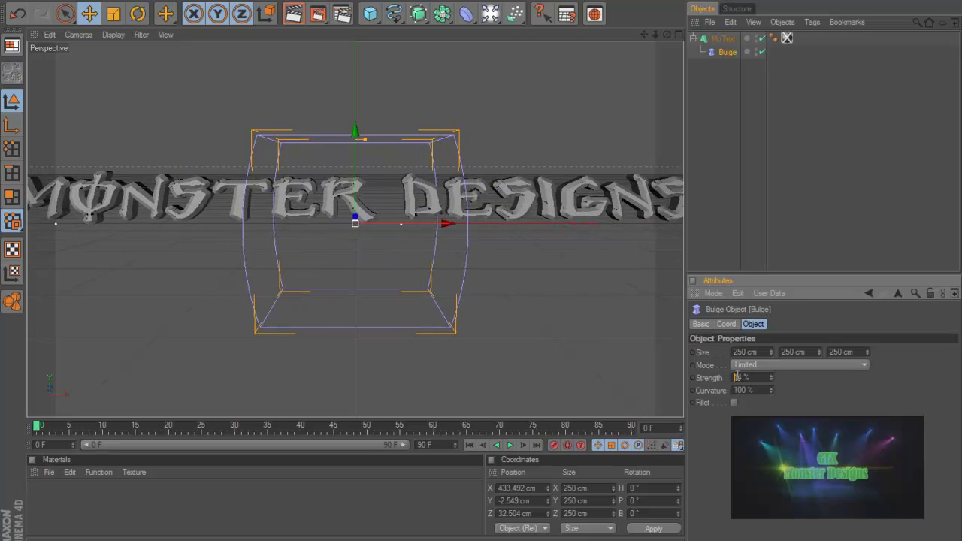
type("0")
key("Return")
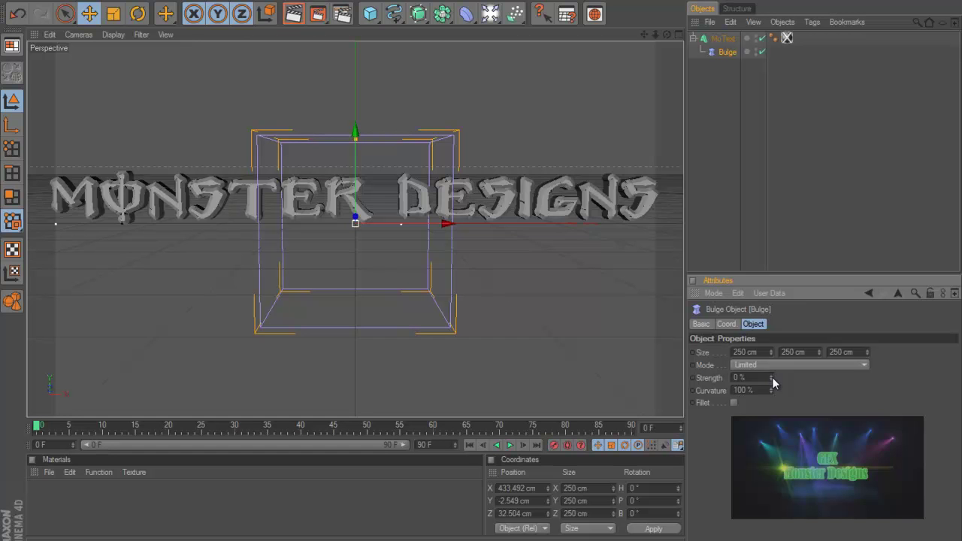
mouse_move(772, 378)
left_mouse_down()
mouse_move(775, 360)
mouse_move(773, 378)
left_mouse_up()
Reselect Bulge and bring curvature down to 0 % with strength at 28 %.
left_click(558, 318)
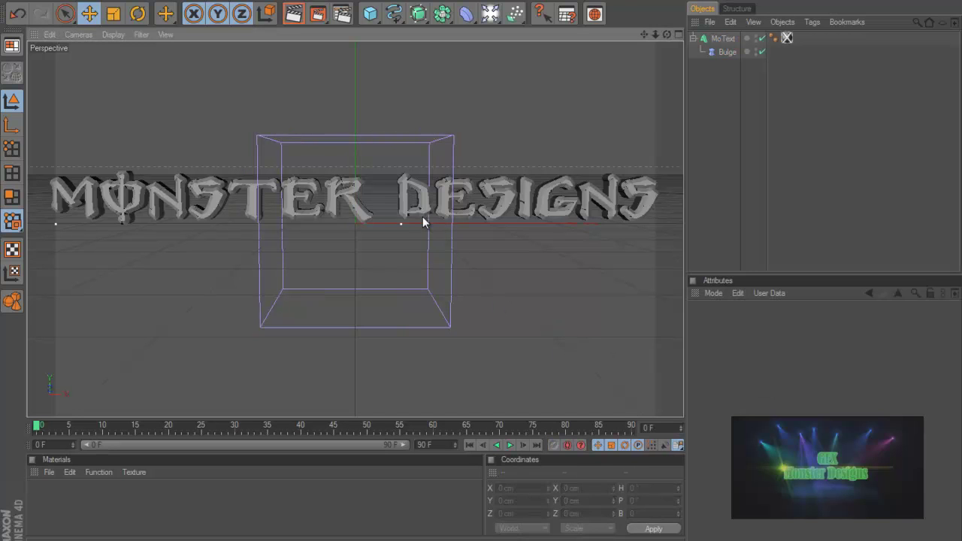
left_click(727, 52)
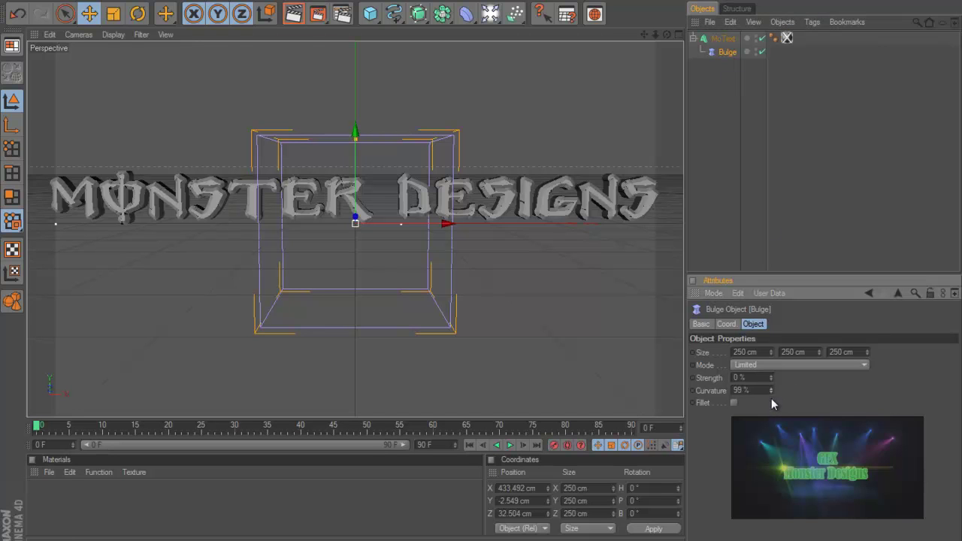
left_click_drag(771, 390, 771, 397)
mouse_move(771, 391)
left_mouse_down()
mouse_move(771, 369)
mouse_move(772, 403)
mouse_move(770, 369)
mouse_move(777, 479)
left_mouse_up()
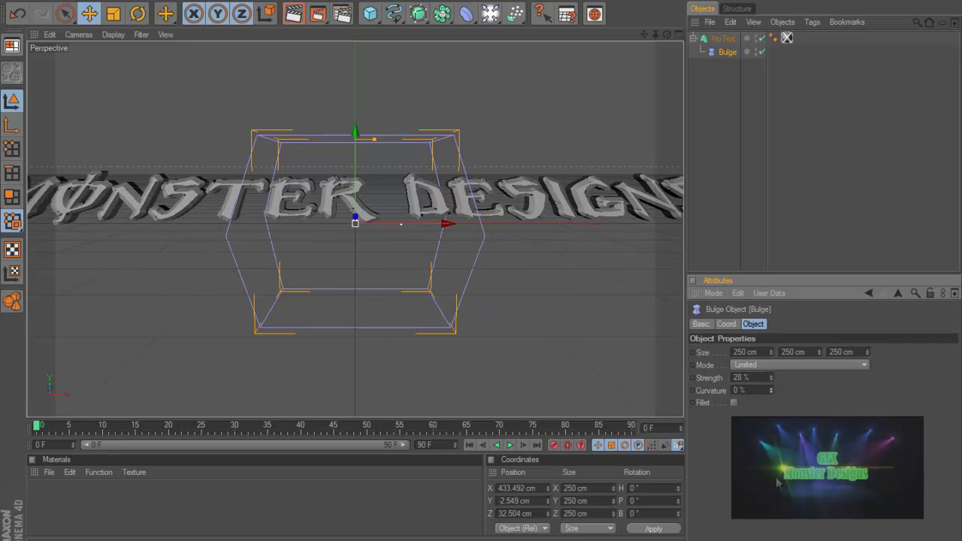
Push Bulge curvature up to 1243 % and drag strength down to -15 %.
left_click_drag(771, 391, 770, 351)
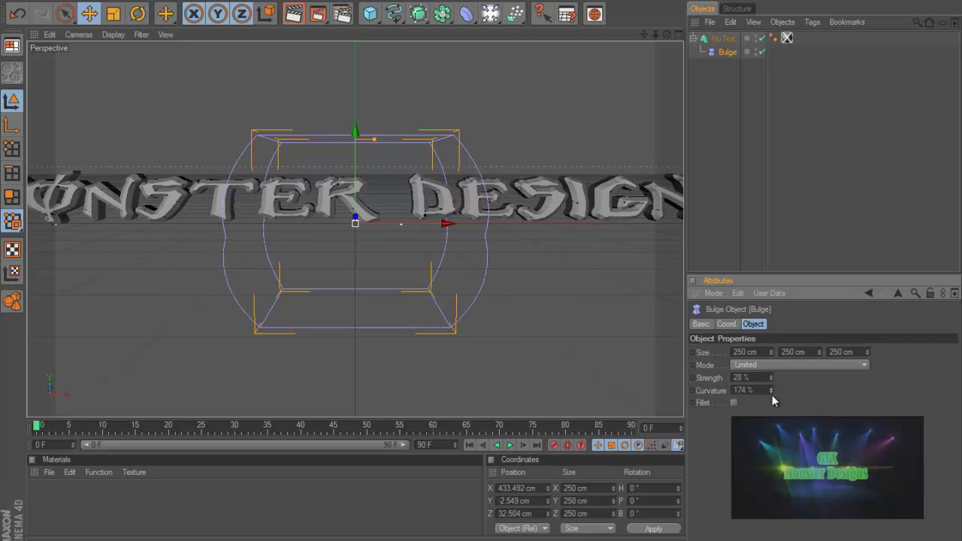
left_click_drag(771, 391, 770, 142)
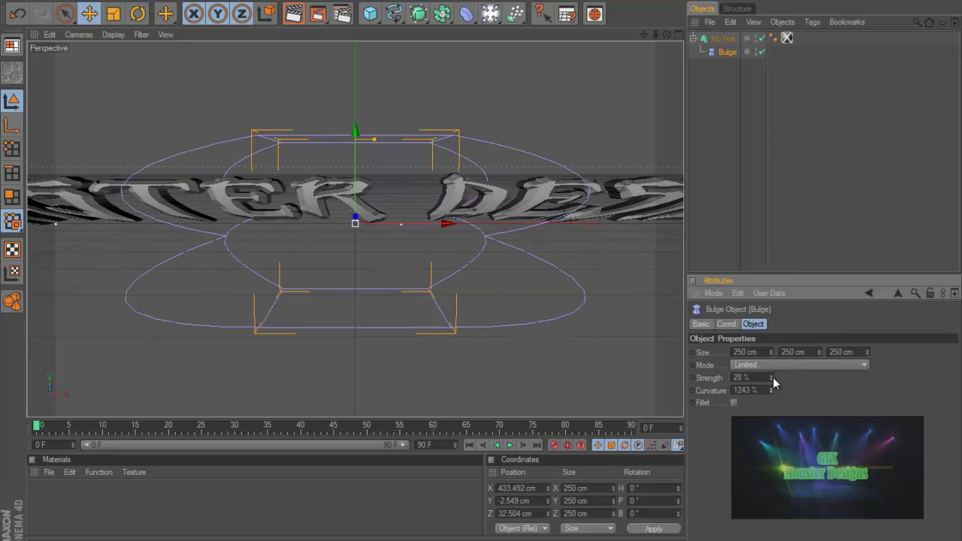
mouse_move(773, 378)
left_mouse_down()
mouse_move(776, 351)
mouse_move(776, 361)
left_mouse_up()
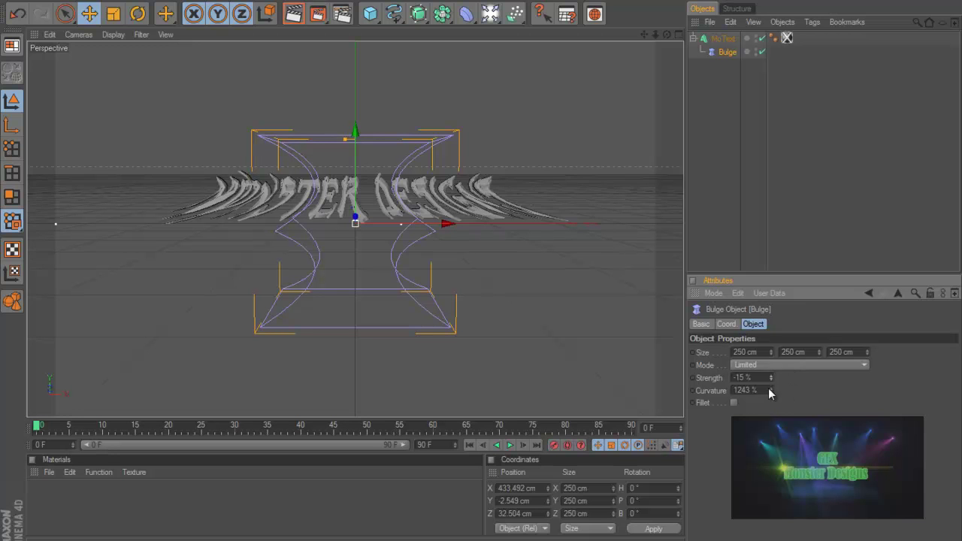
Type 0 into both the Bulge Curvature and Strength fields, then deselect everything.
left_click(756, 391)
double_click(755, 391)
type("0")
key("Return")
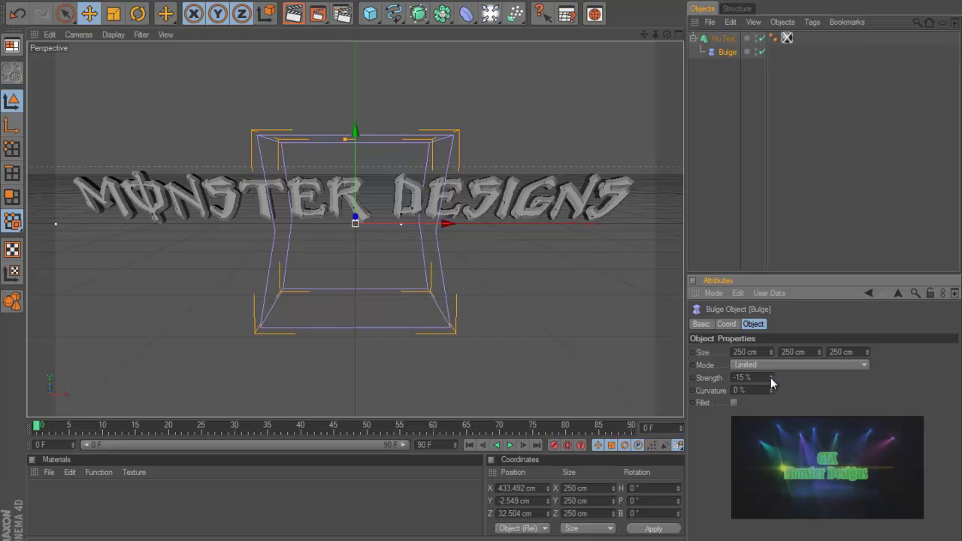
double_click(745, 377)
type("0")
key("Return")
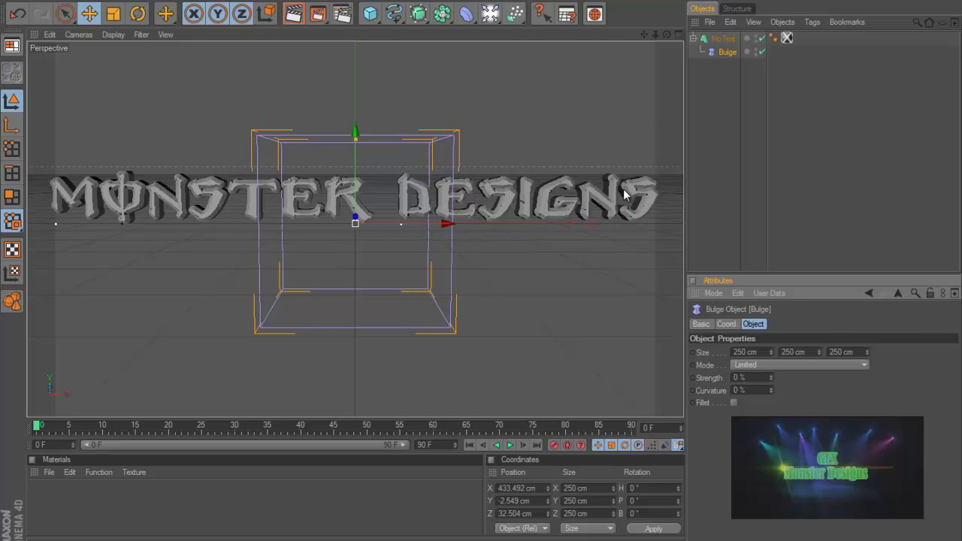
left_click(635, 195)
left_click(614, 307)
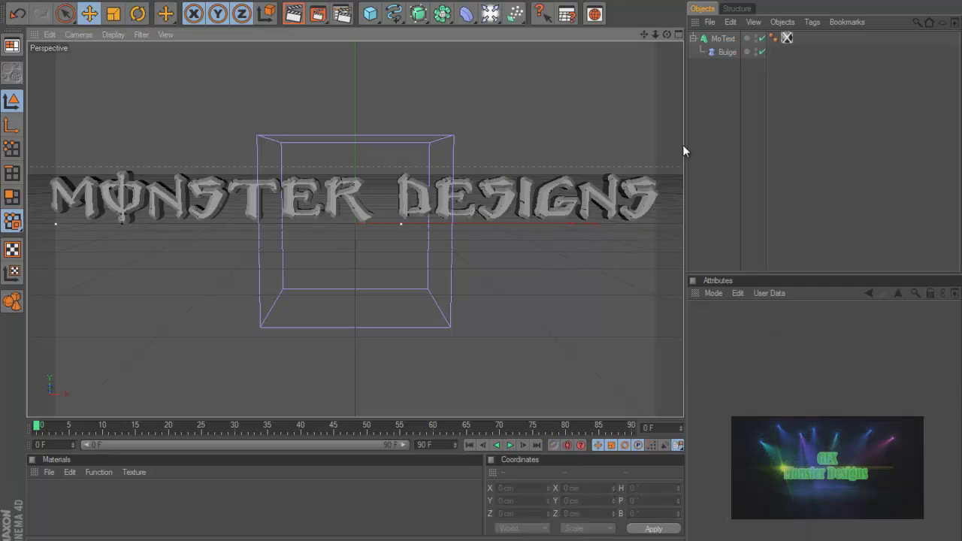